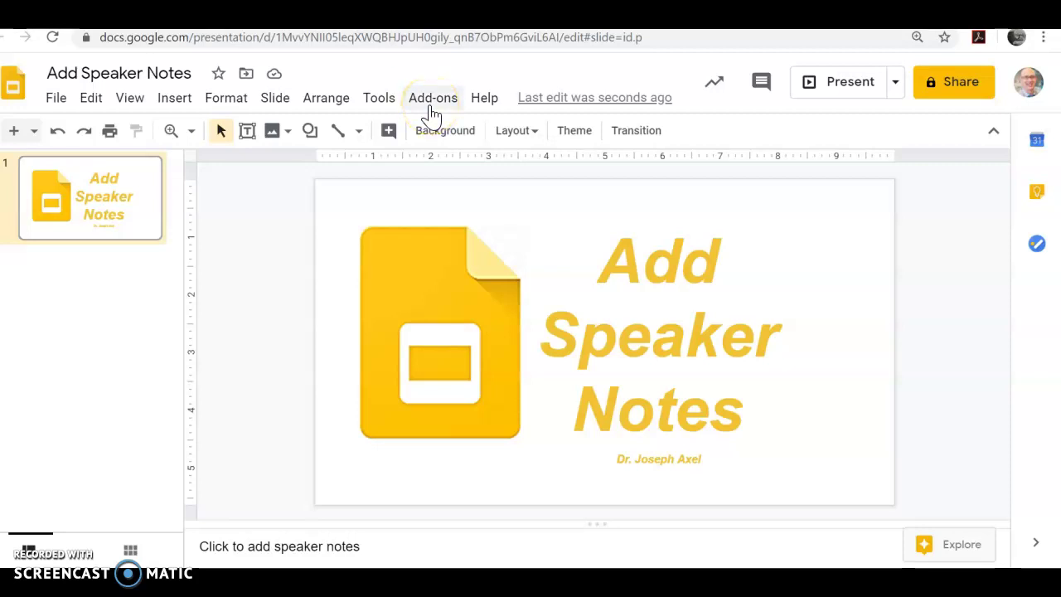
Step: Give the title slide the speaker note 'Hello, today I'm going to talk about...' and enlarge the notes area
click(689, 231)
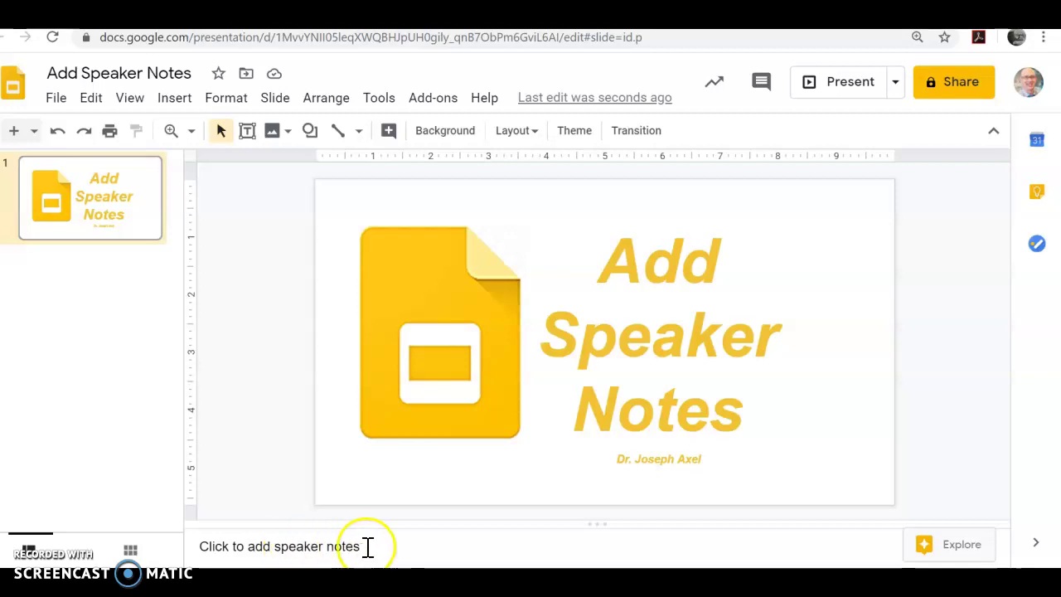
click(213, 546)
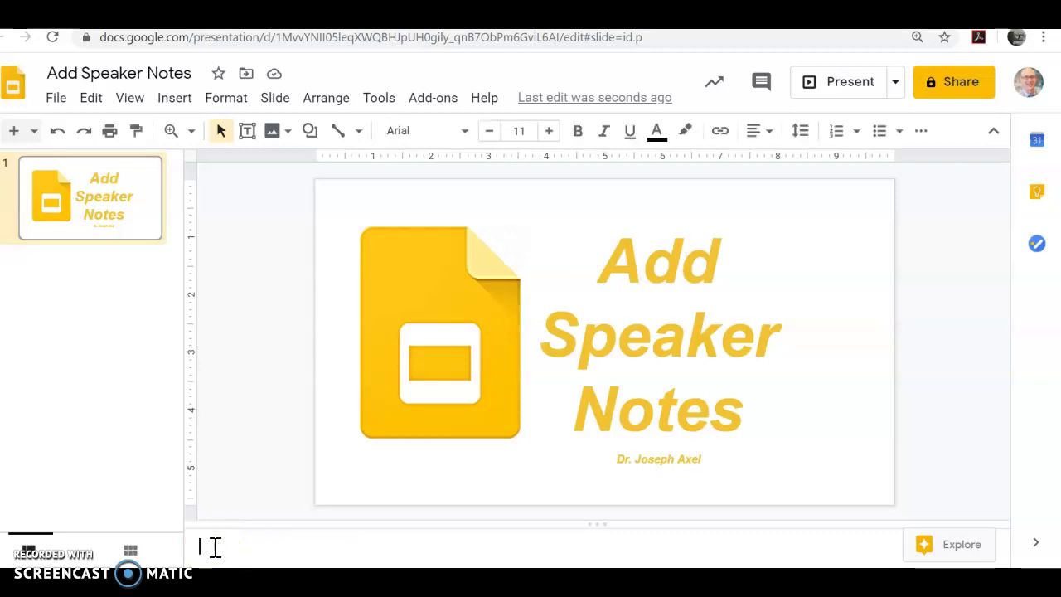
text(Hello)
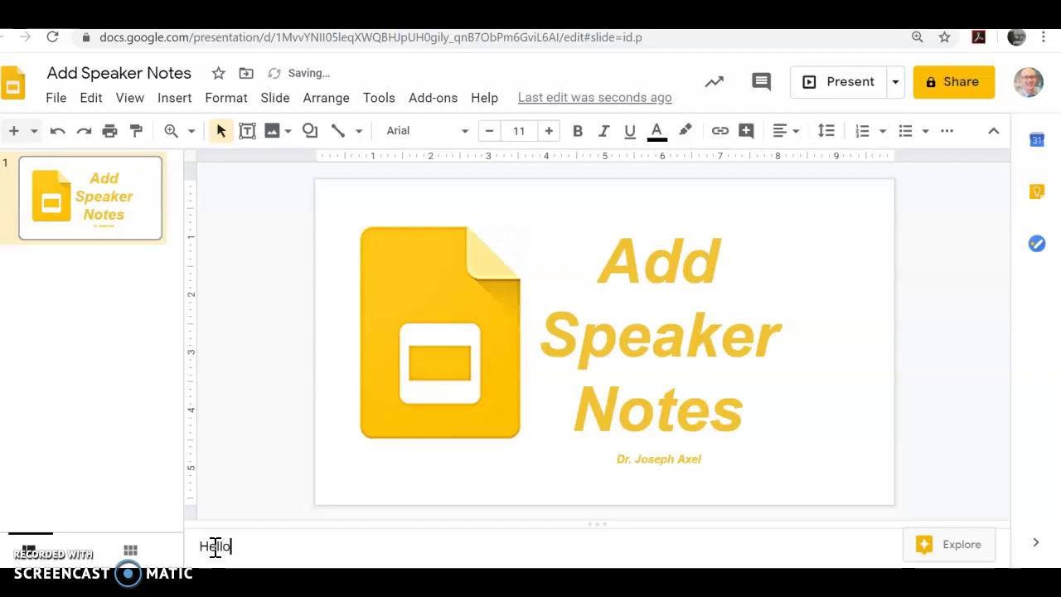
text(, today I'm going to )
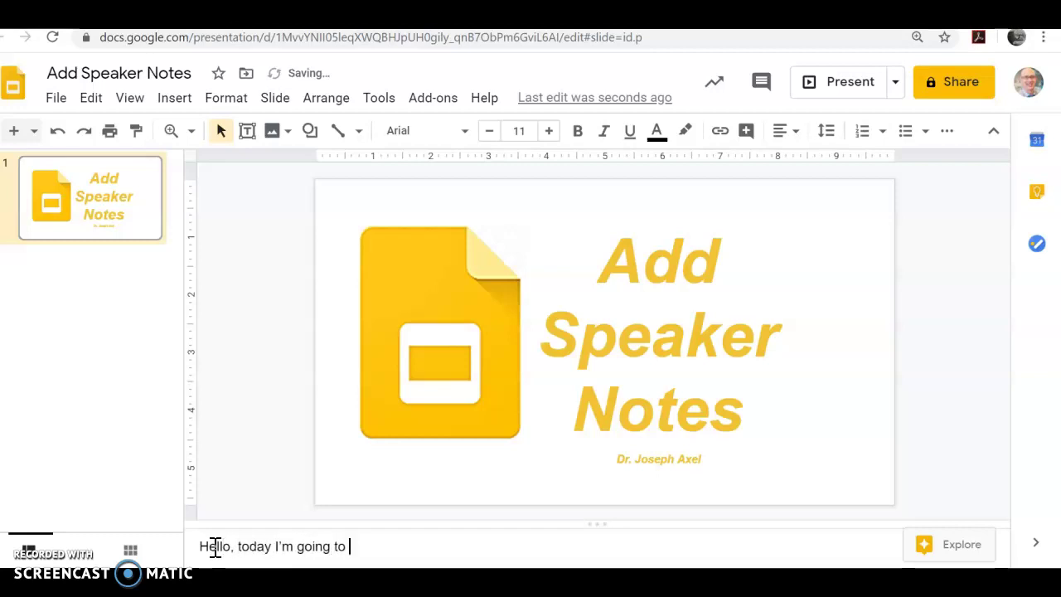
text(talk about...)
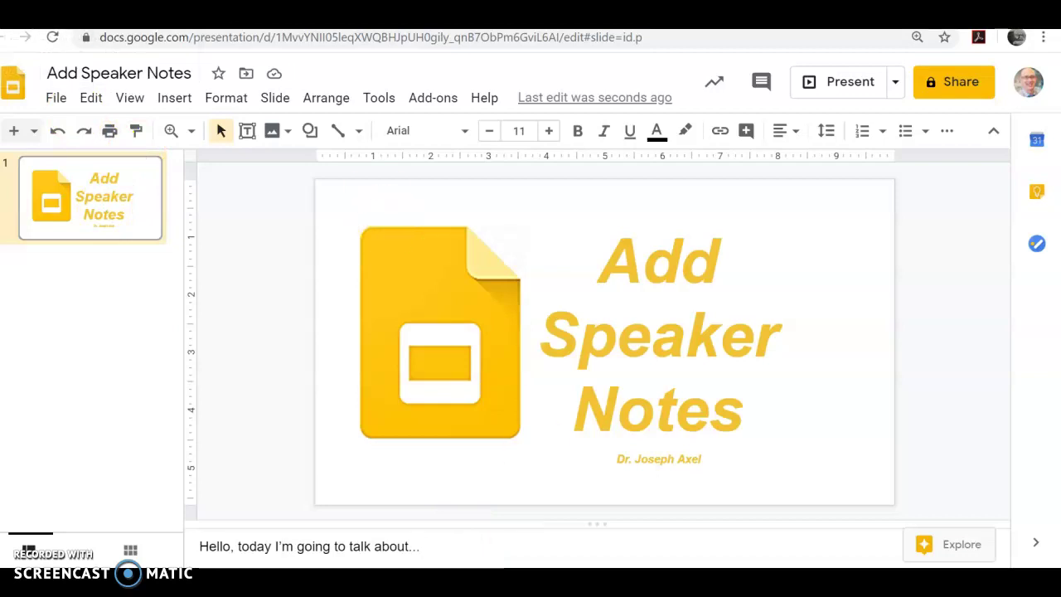
click(238, 518)
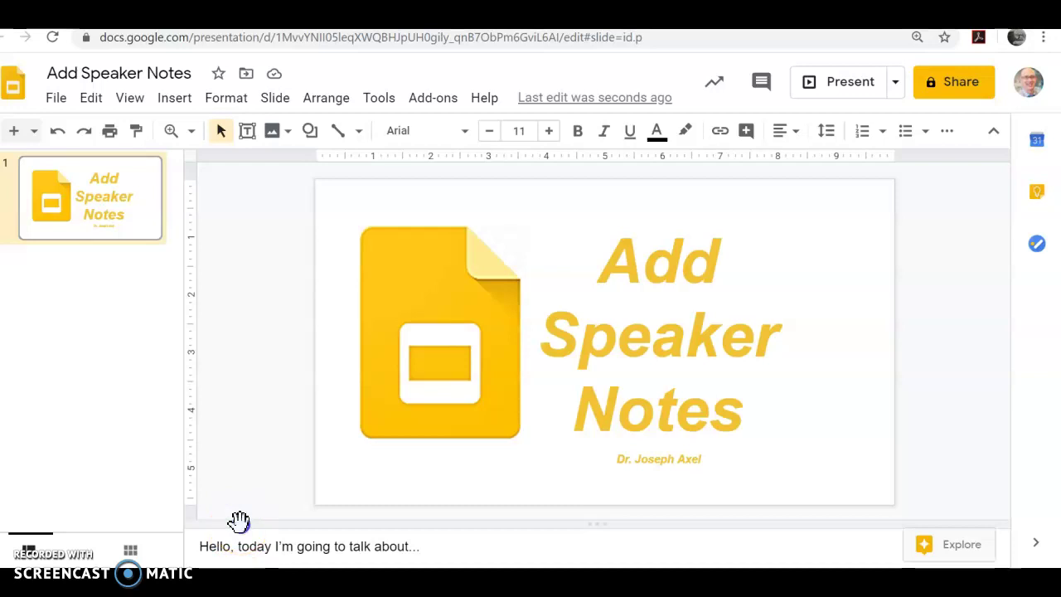
drag(237, 521, 241, 367)
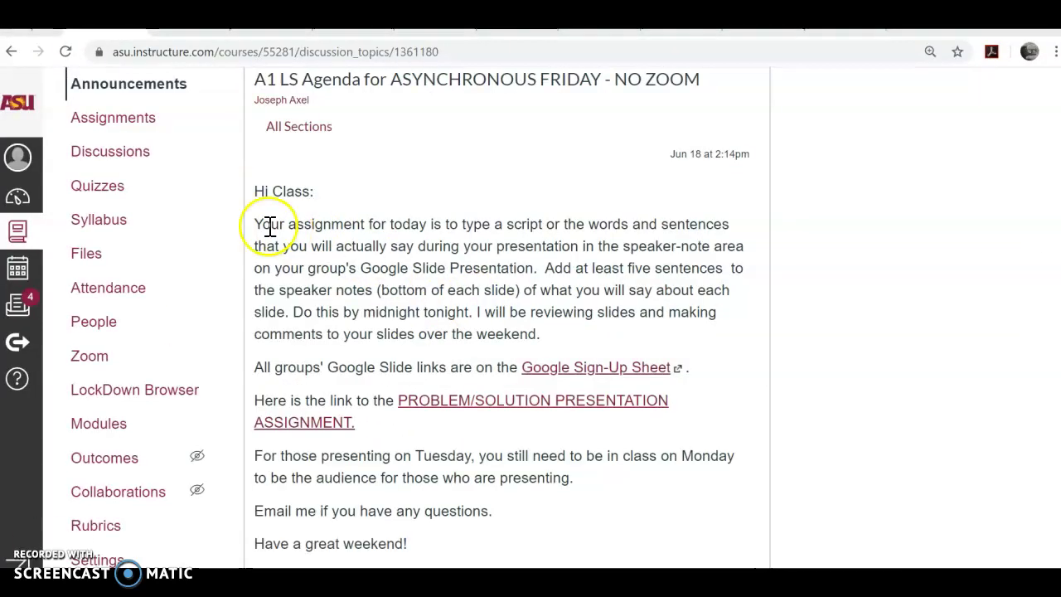
Step: Highlight the Canvas speaker-notes assignment paragraph, then go to slide 2's speaker notes in the deck
drag(259, 224, 521, 290)
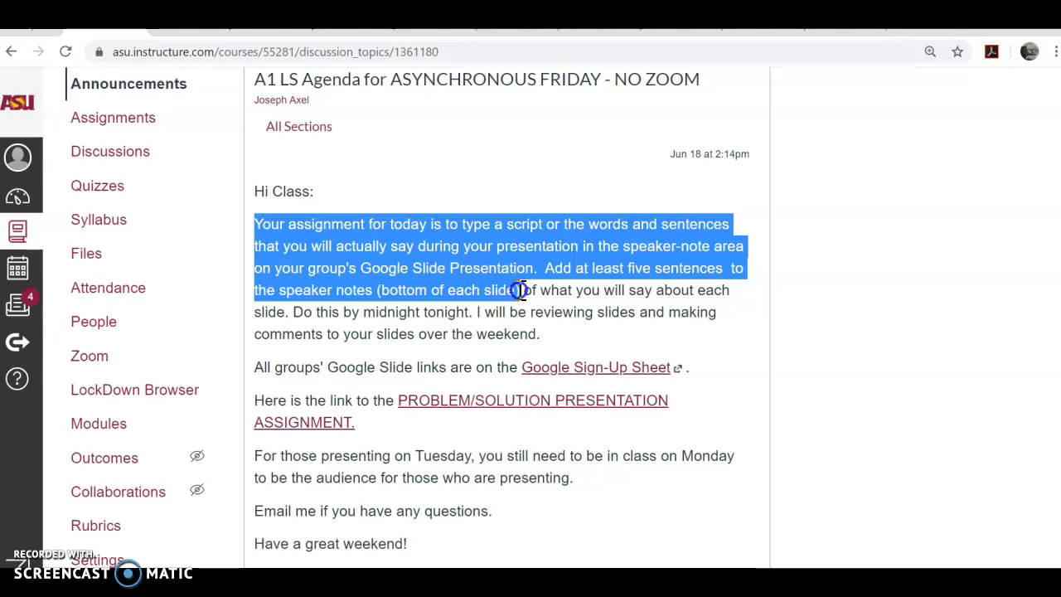
drag(520, 290, 544, 336)
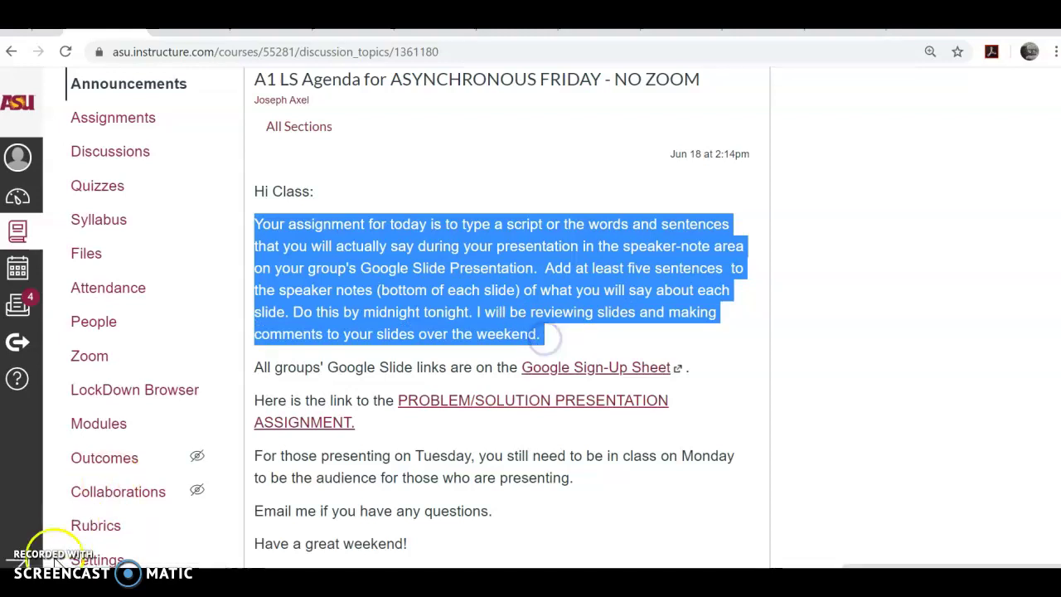
click(54, 566)
click(239, 481)
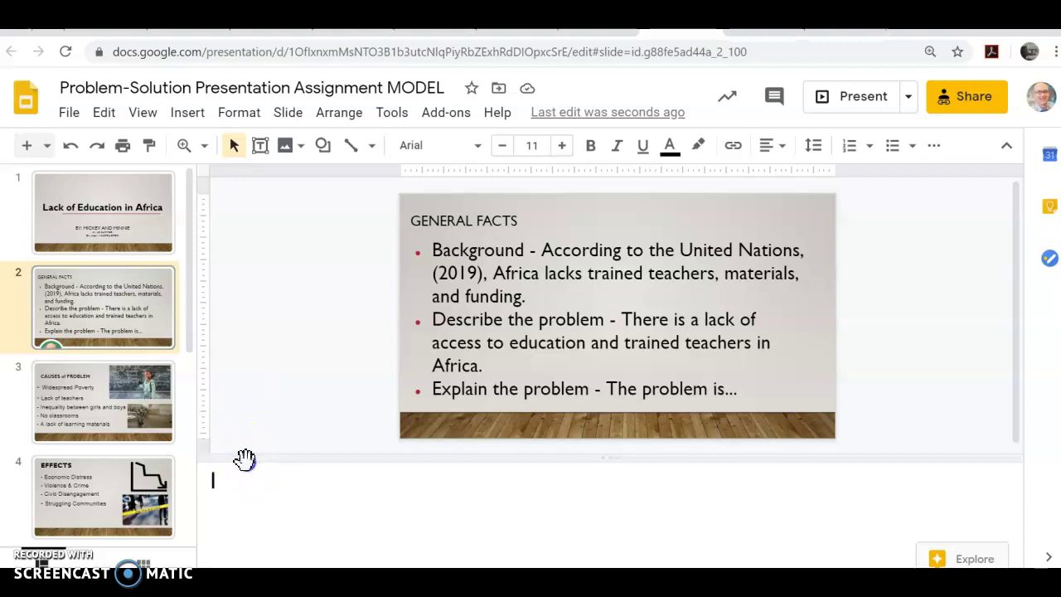
Step: Enlarge the General Facts slide's speaker notes panel and put the cursor in its empty notes
drag(244, 458, 247, 290)
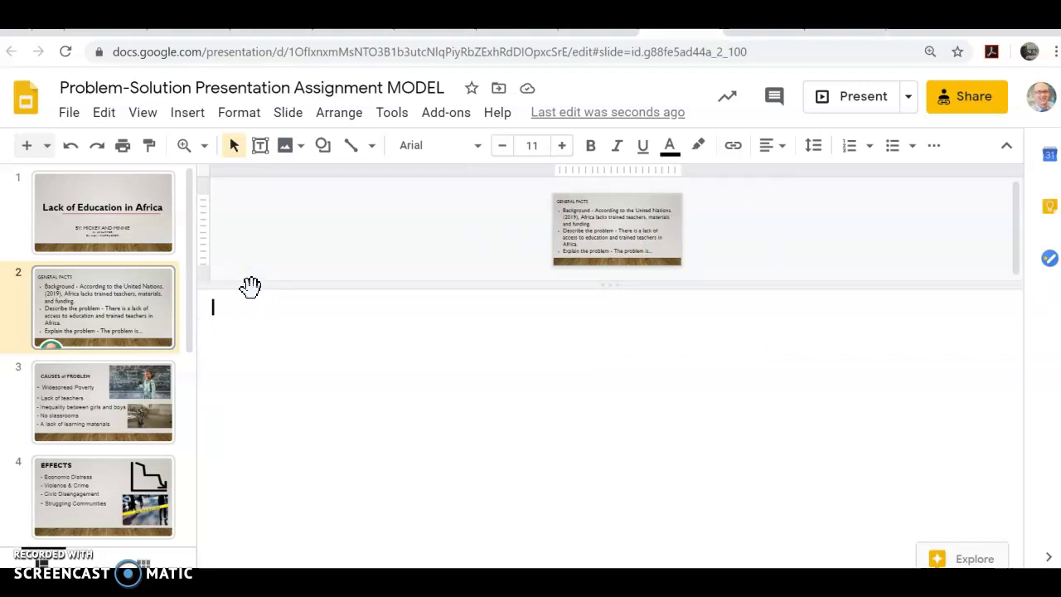
click(258, 286)
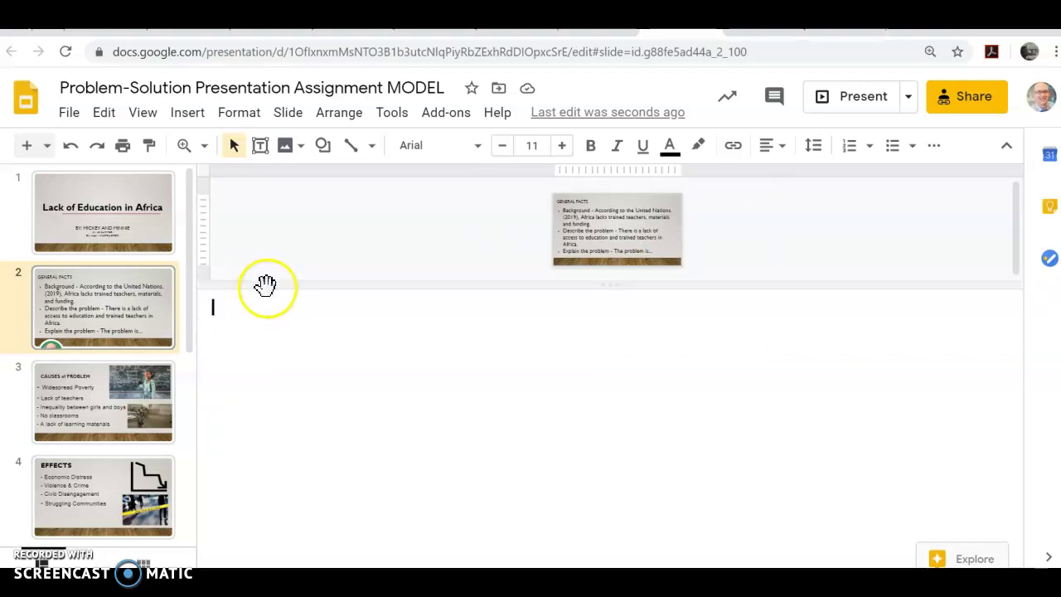
double_click(268, 289)
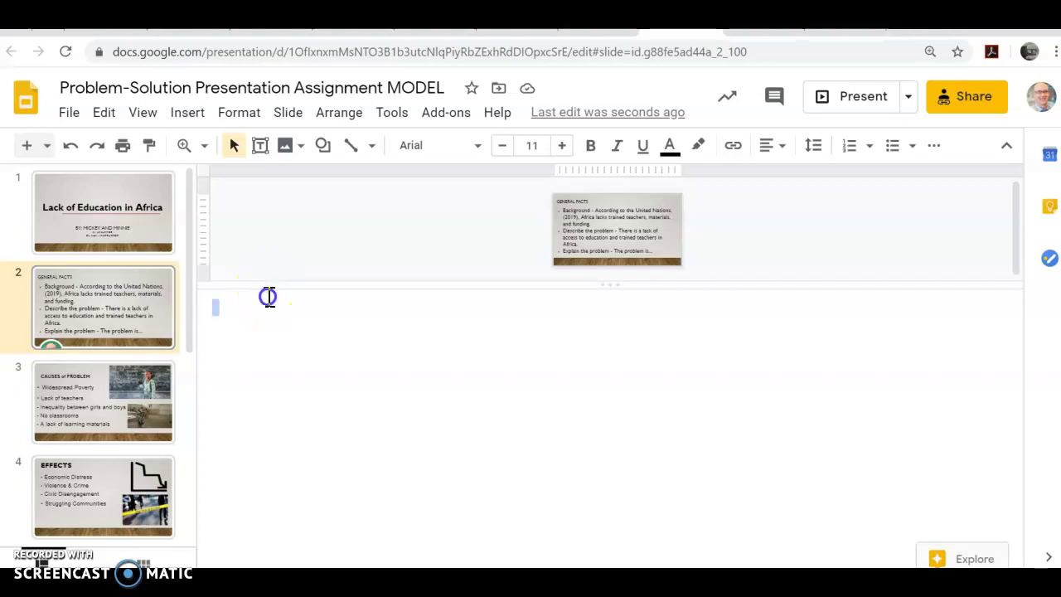
click(265, 290)
Step: Write 'Now, I would like to talk about education in Africa, specifically some of the disadvantages that young children face.'
text(Now, I would )
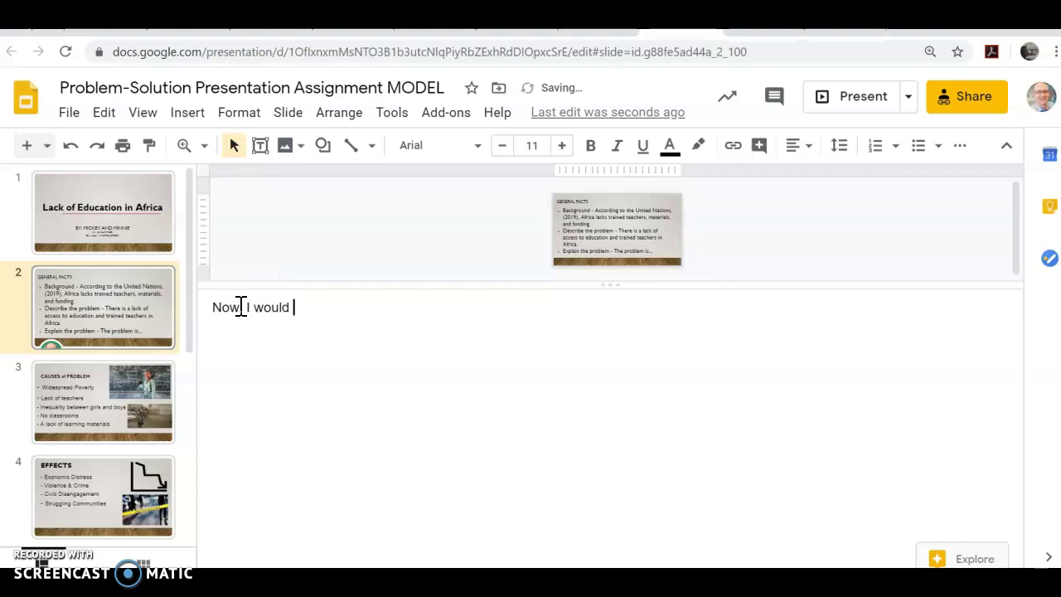
text(like to talk about )
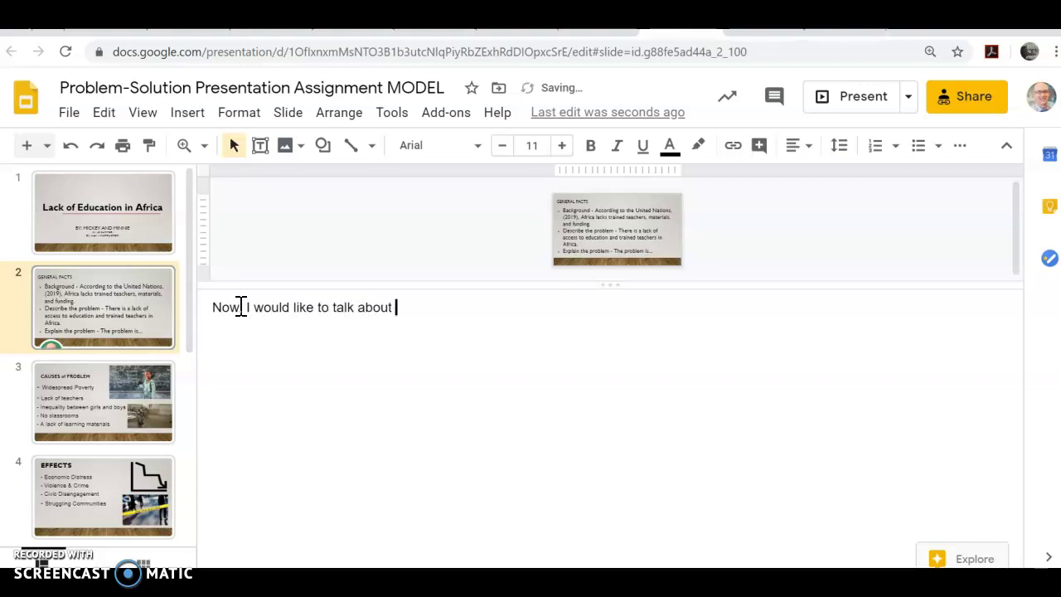
text(education in Africa)
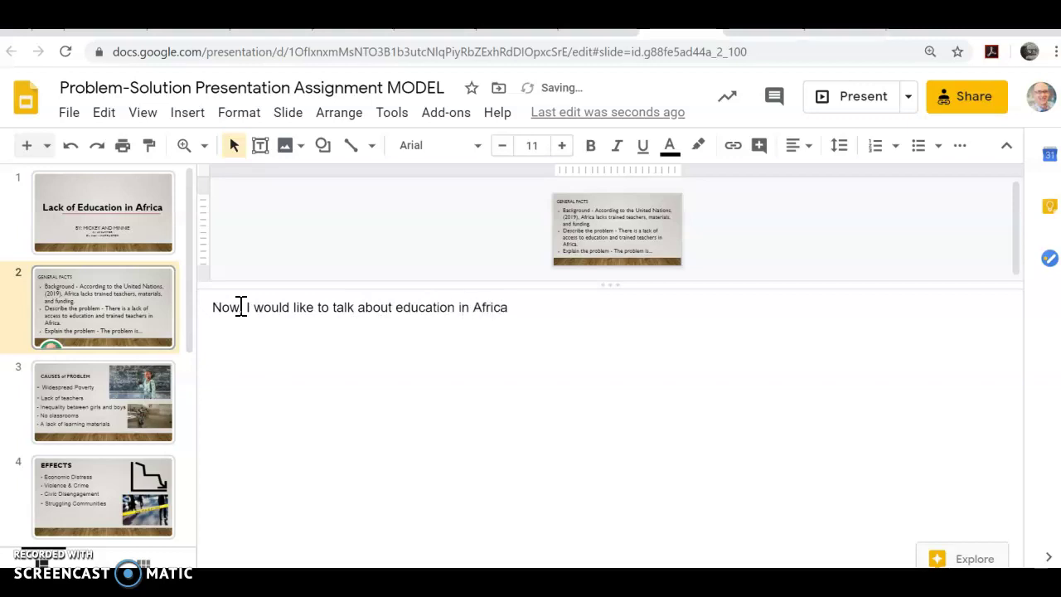
text(, speciall)
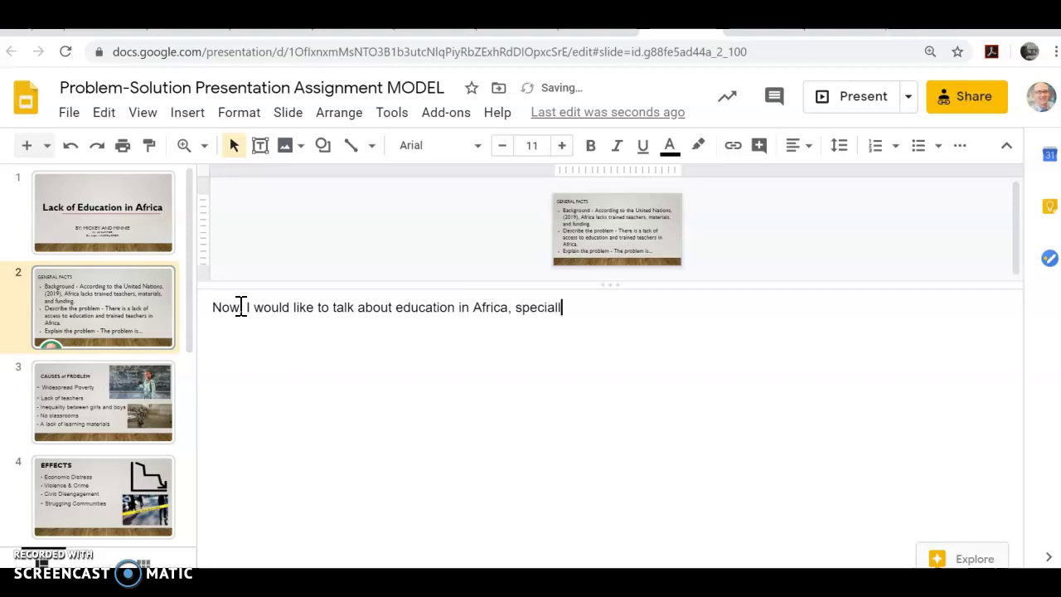
key(BackSpace)
key(BackSpace)
key(BackSpace)
text(fically )
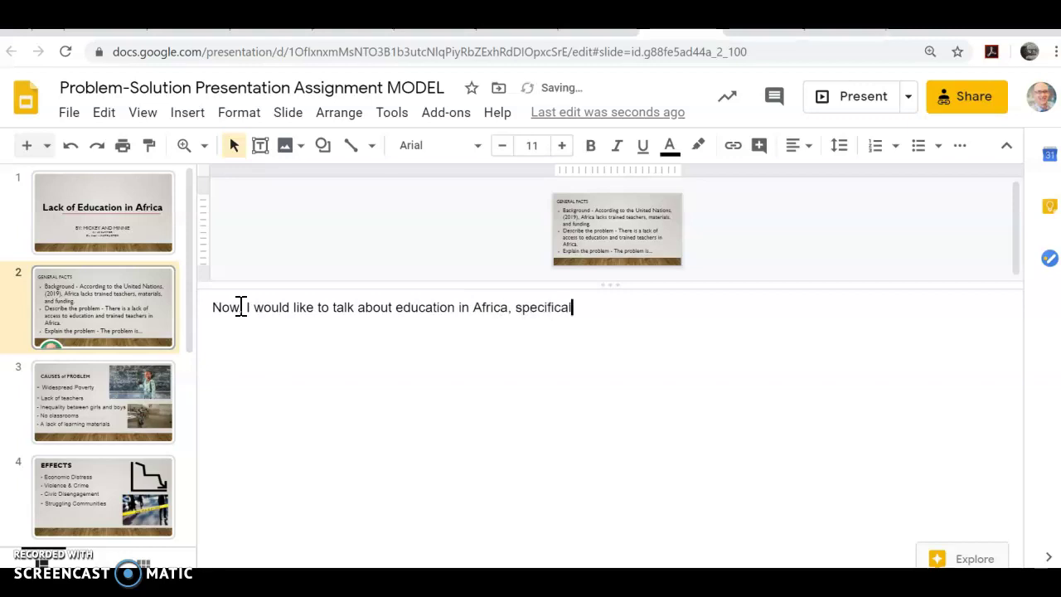
text(some of hte)
key(BackSpace)
key(BackSpace)
key(BackSpace)
text(the diss)
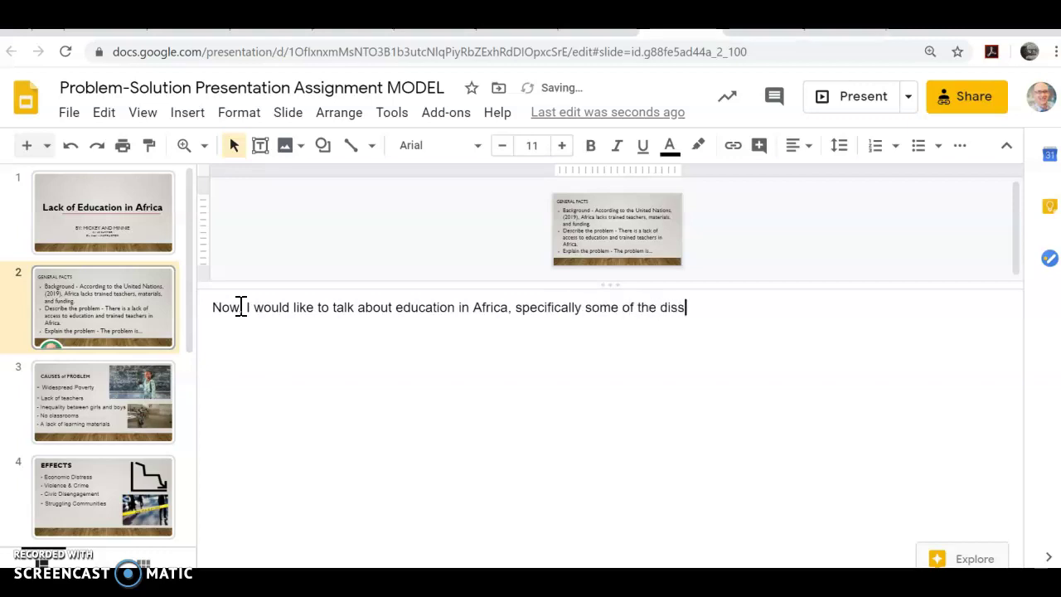
key(BackSpace)
text(advantages)
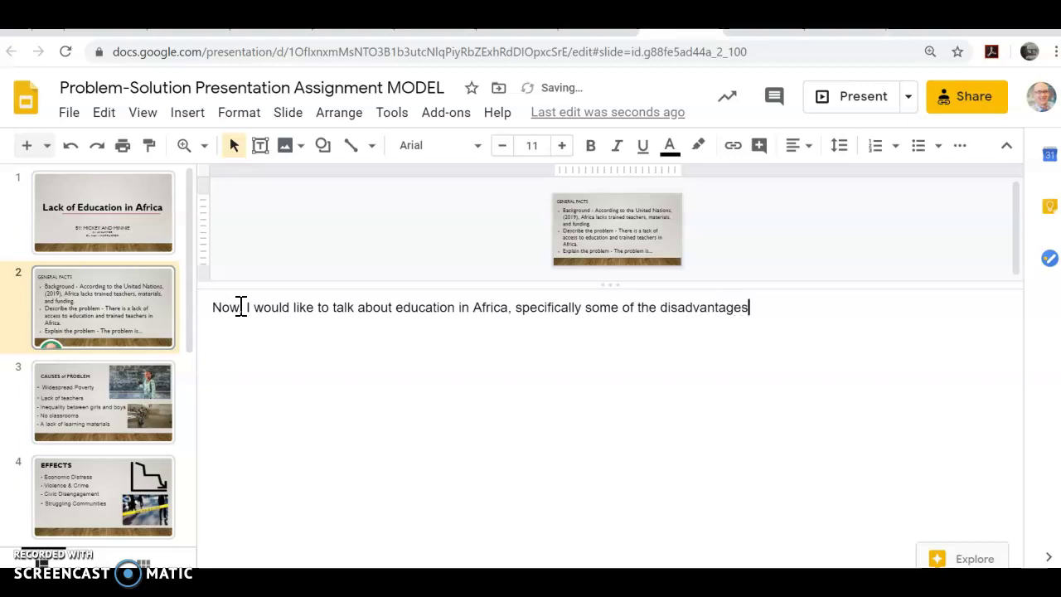
text( that )
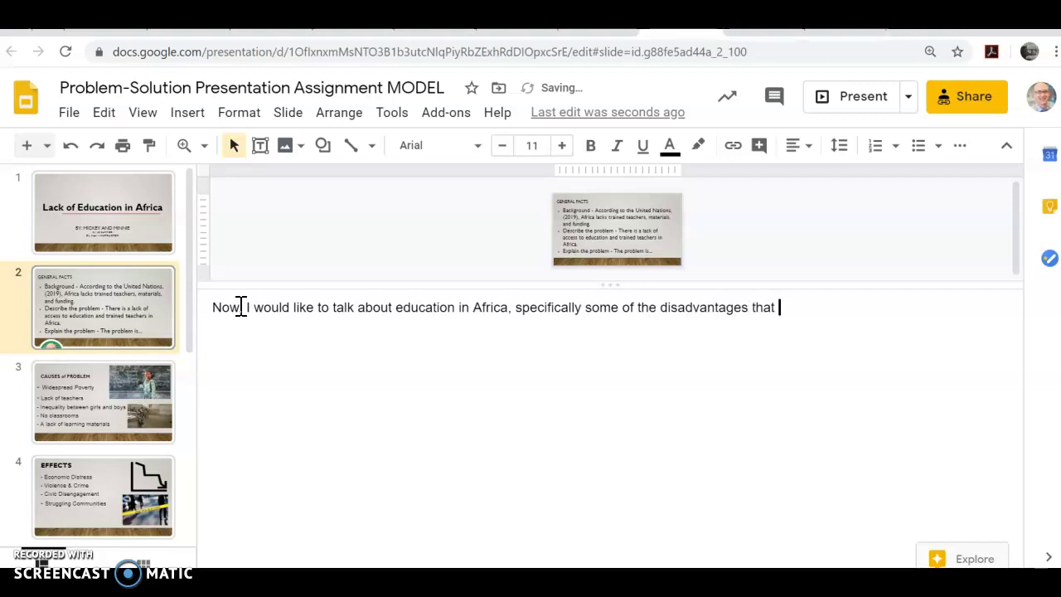
text(younge)
key(BackSpace)
text(children face.)
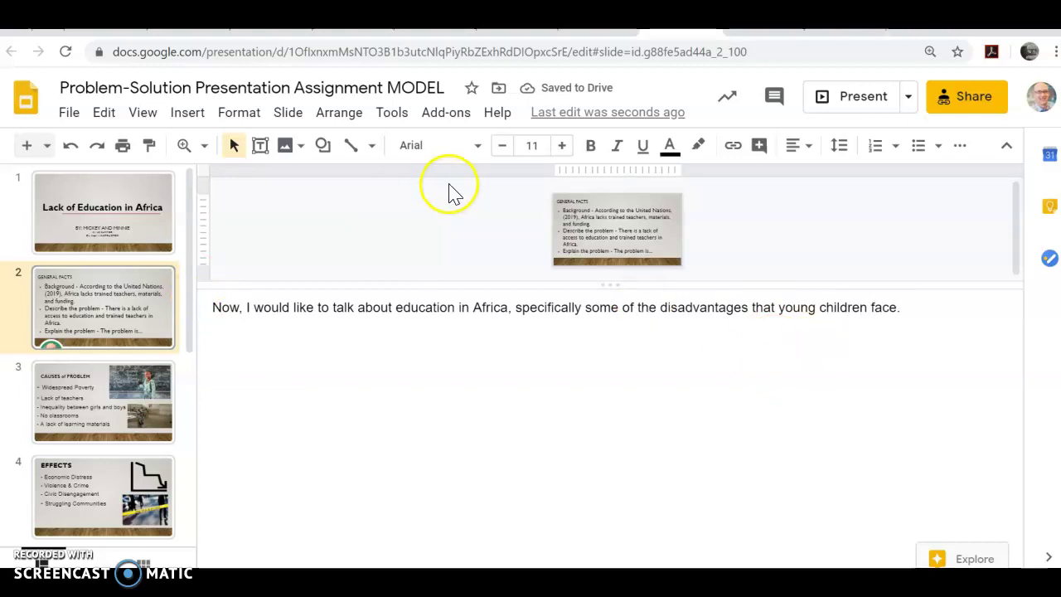
key(ctrl+Tab)
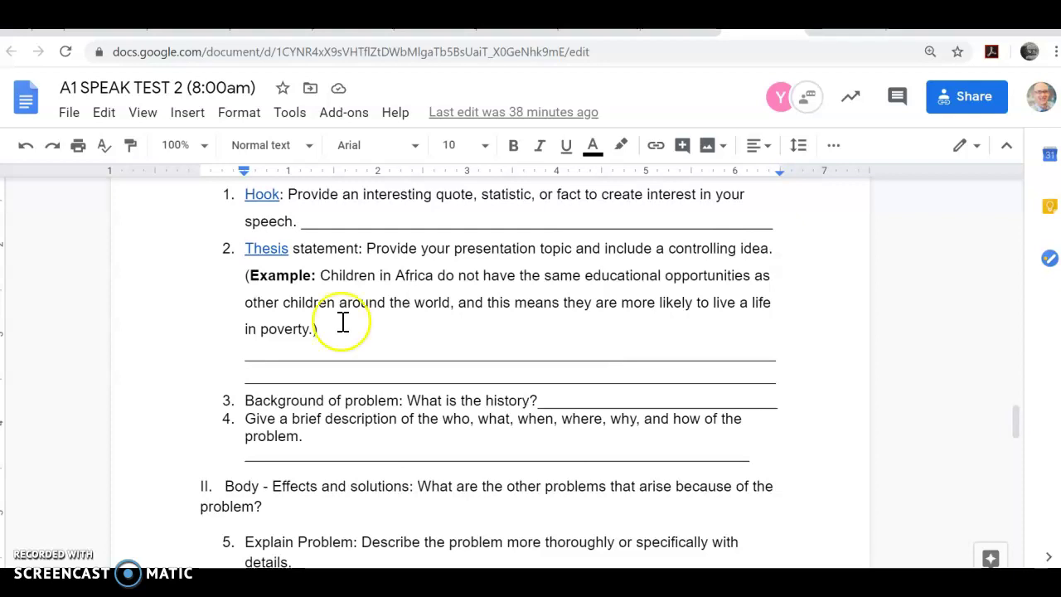
Step: Copy the Thesis example sentence from 'Children' to 'poverty.' in the A1 SPEAK TEST 2 doc
drag(315, 329, 326, 282)
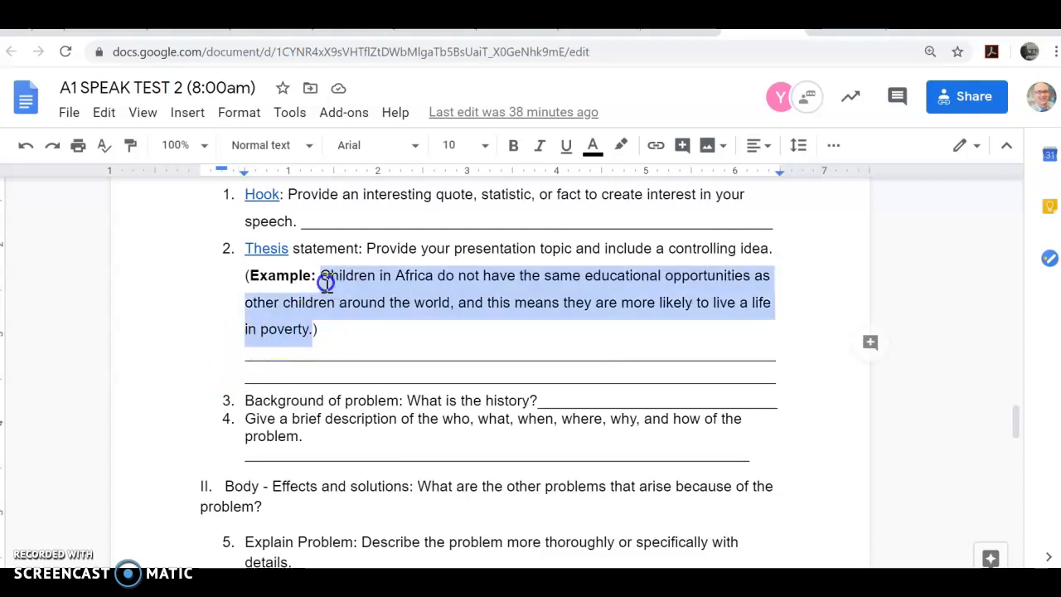
right_click(339, 278)
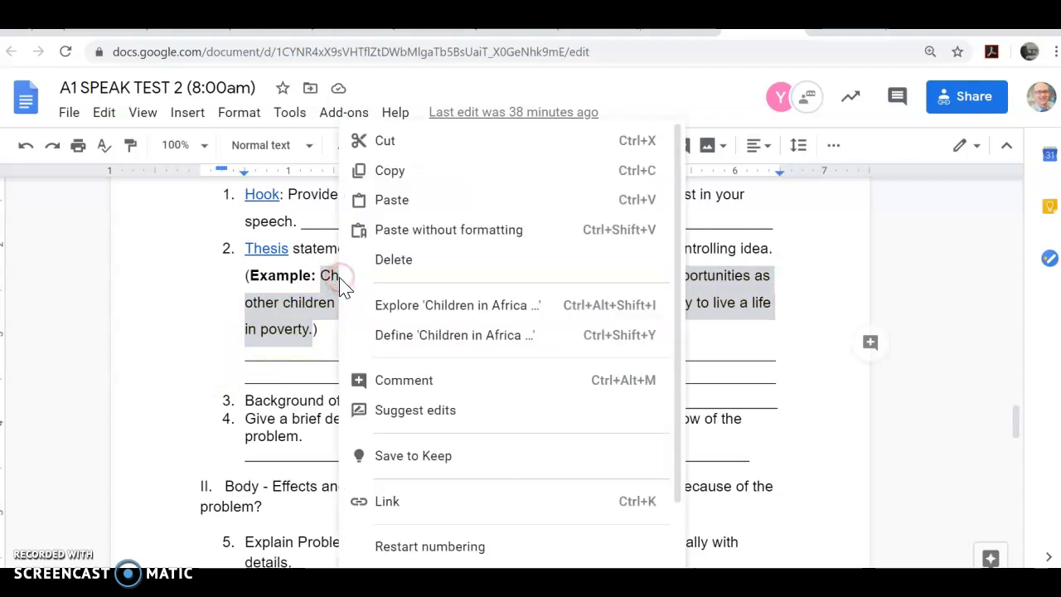
click(389, 174)
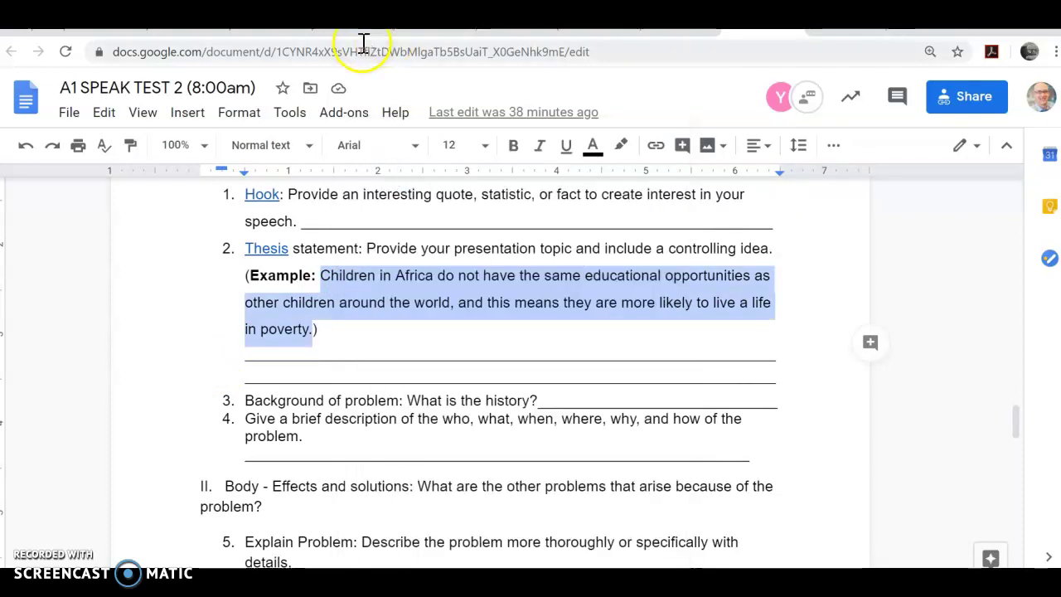
Step: Paste the poverty sentence after 'face.' in slide 2's notes and enlarge the slide preview
key(ctrl+Tab)
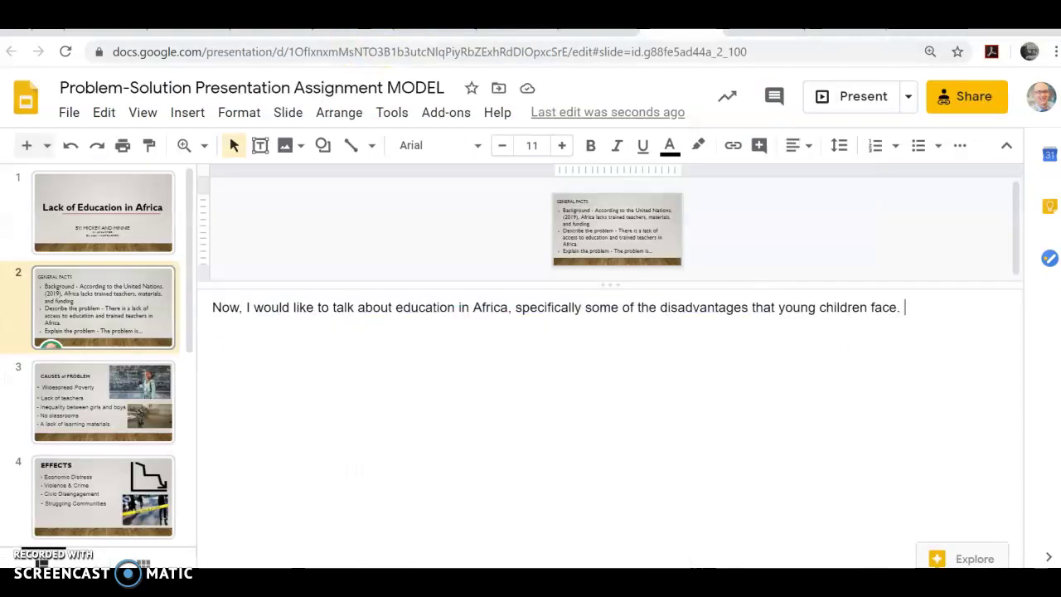
click(905, 314)
right_click(910, 320)
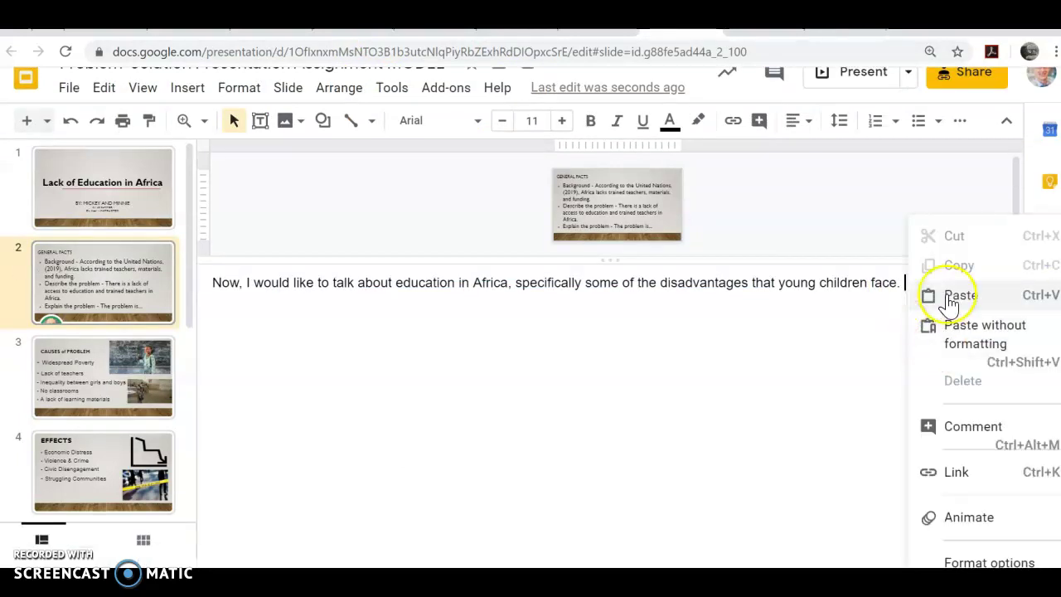
click(953, 291)
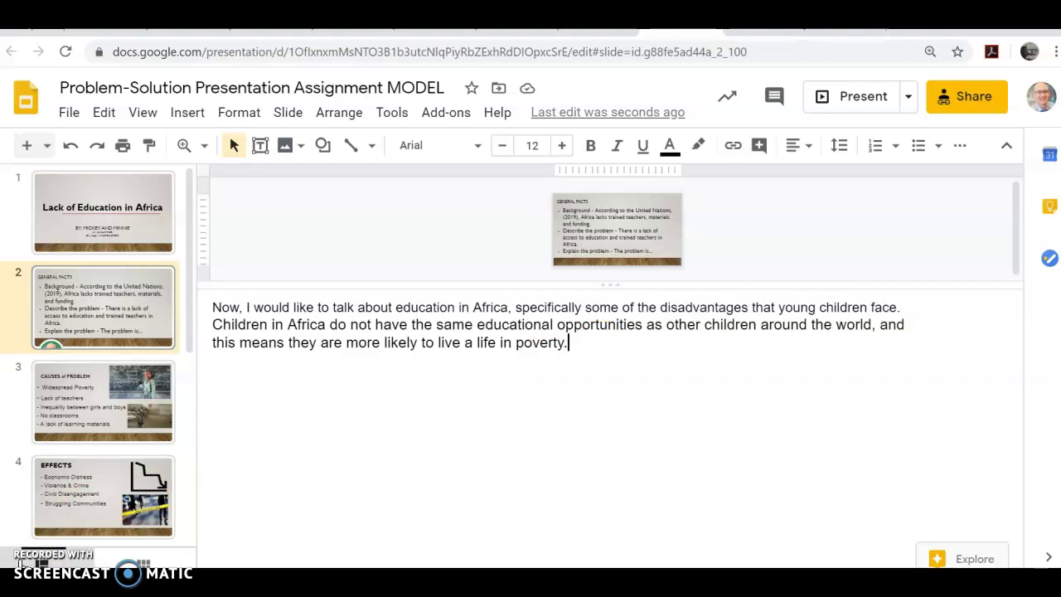
mouse_move(189, 259)
mouse_down()
mouse_move(216, 467)
mouse_move(207, 269)
mouse_up()
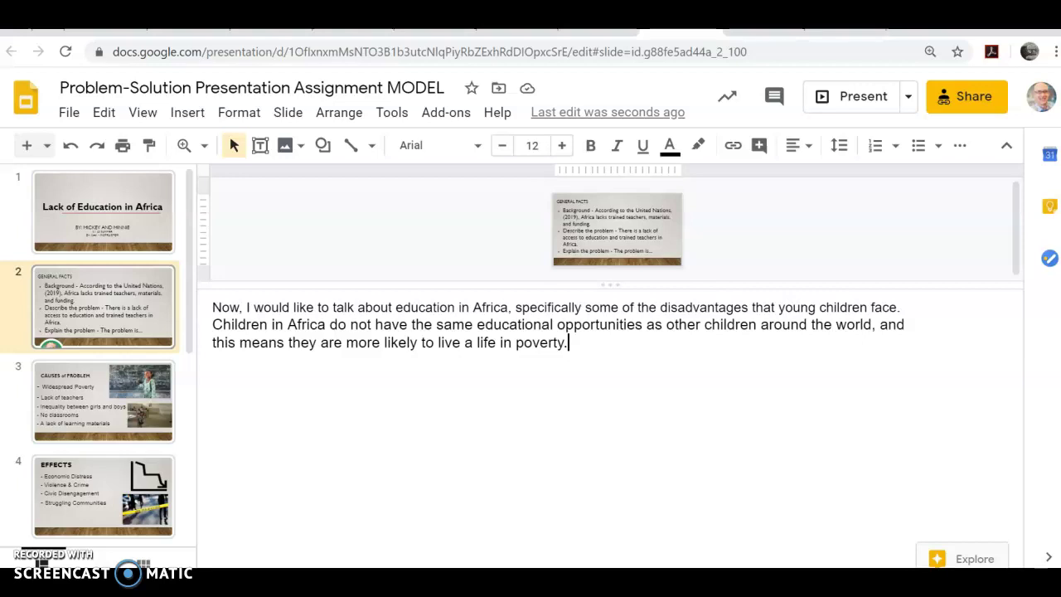
drag(473, 284, 473, 428)
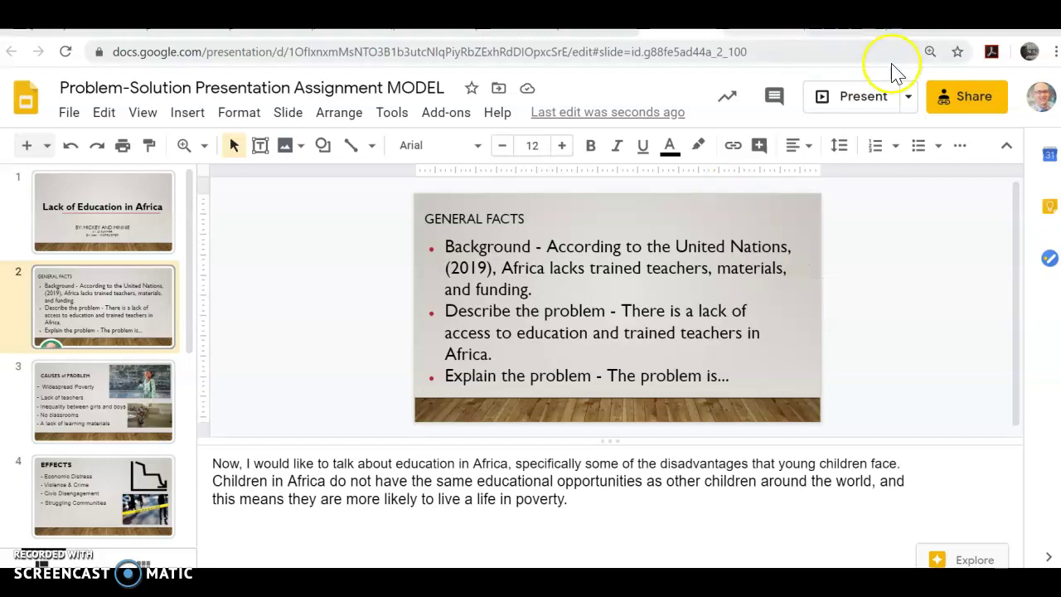
Step: Start presenting the deck in Presenter view
click(910, 97)
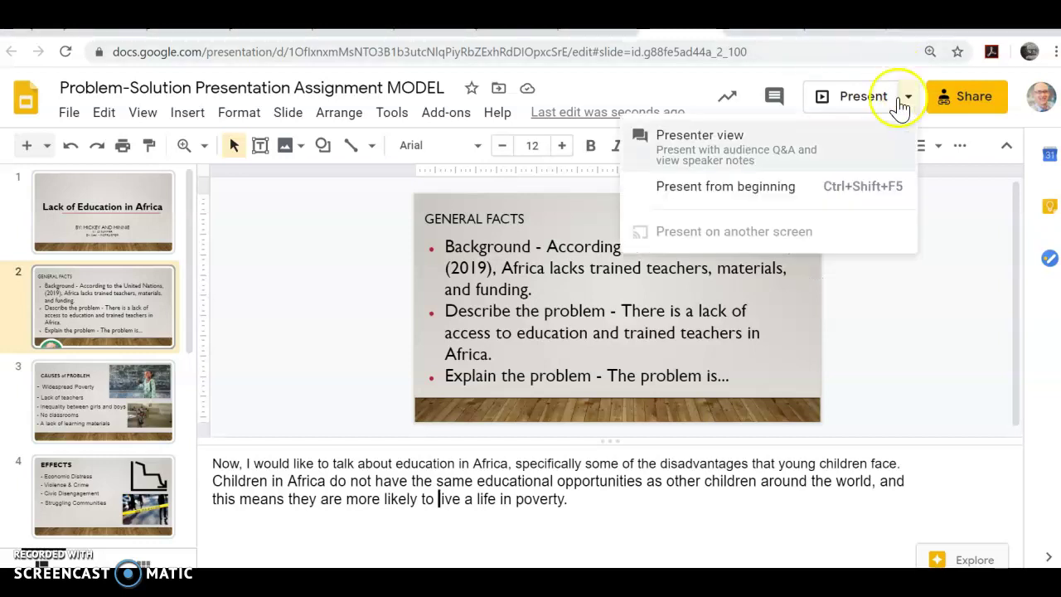
click(700, 145)
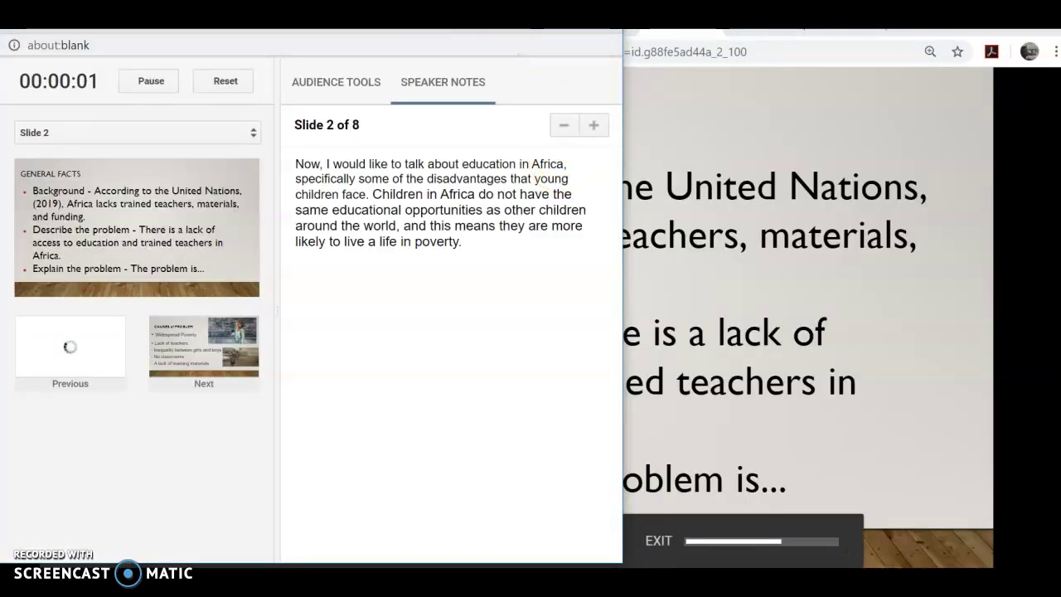
Step: Move the Presenter view window lower so slide 2's notes show beside the full-screen slide
drag(495, 28, 524, 73)
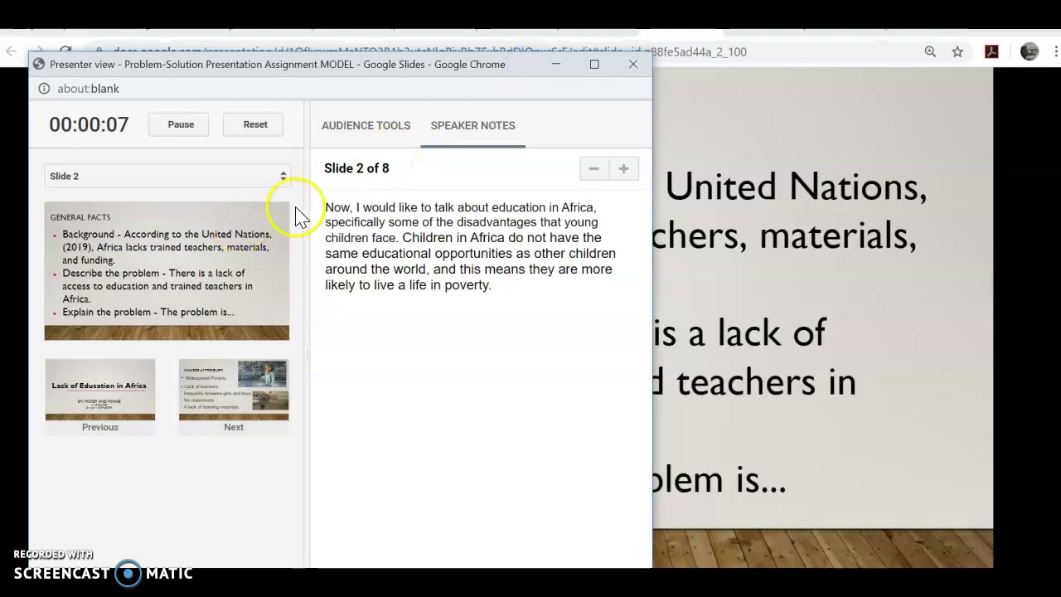